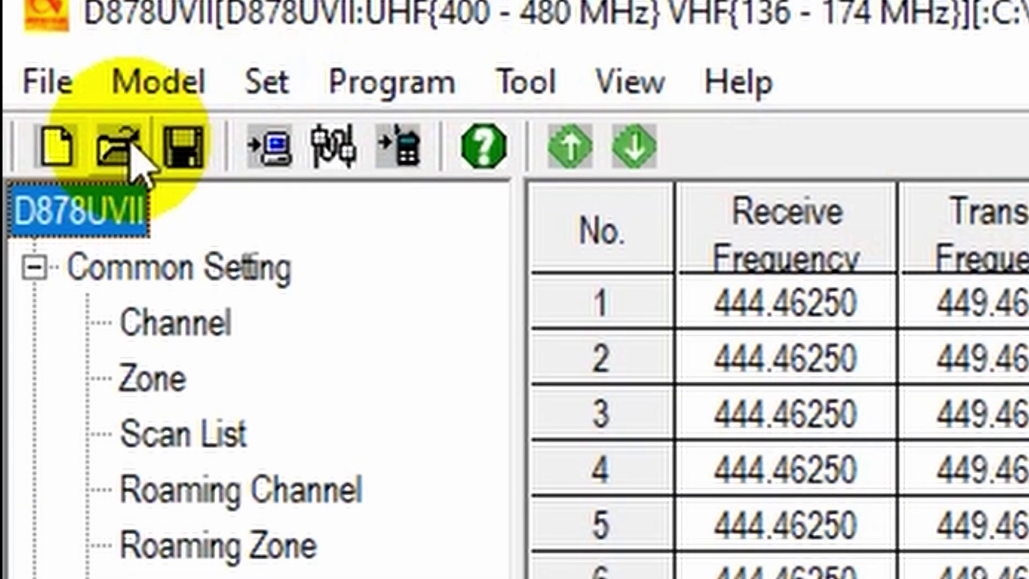
- Open the 878 PLUS 1-21-2021 codeplug from the desktop, discarding changes to the current file
click(129, 145)
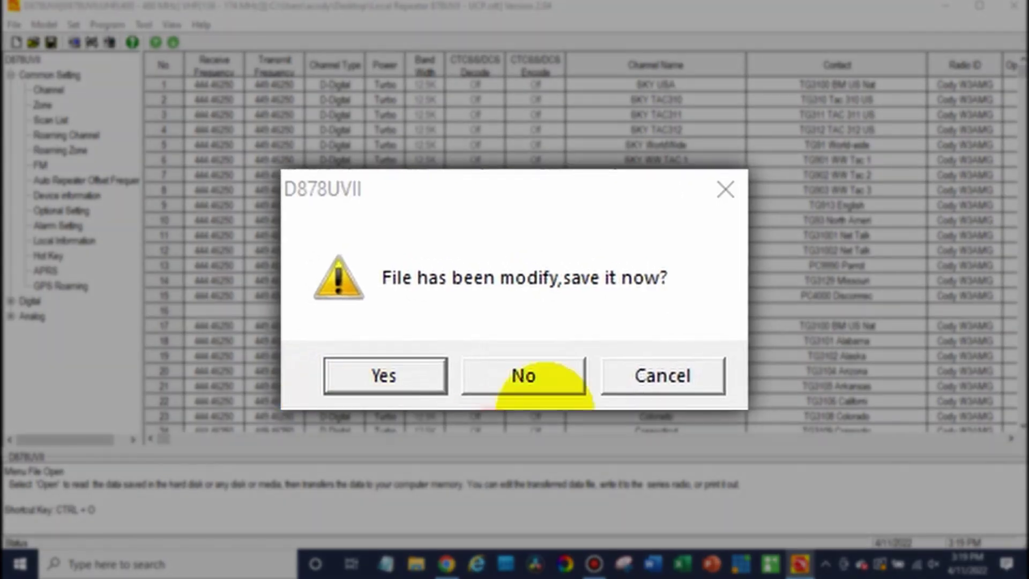
click(542, 375)
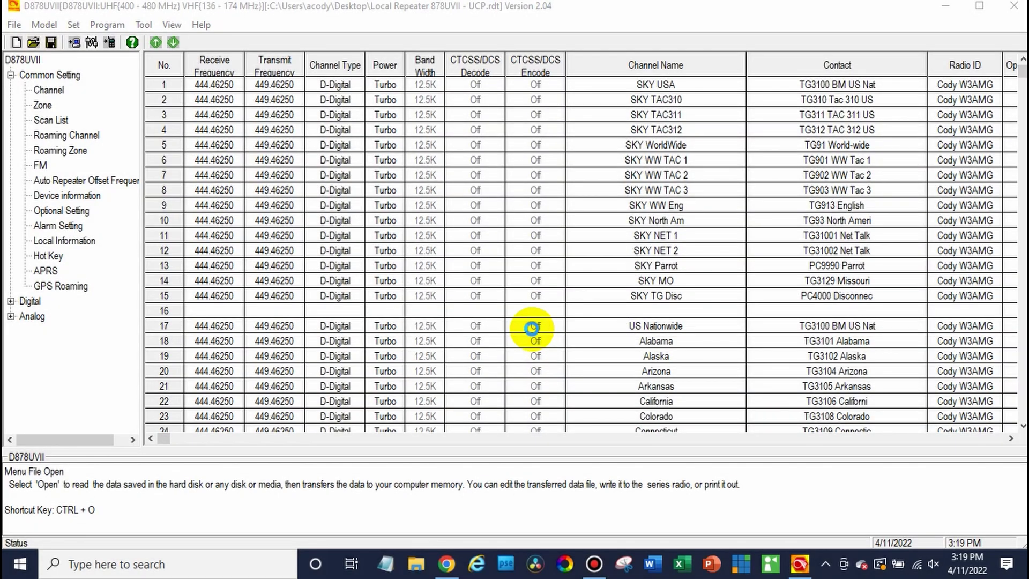
click(348, 205)
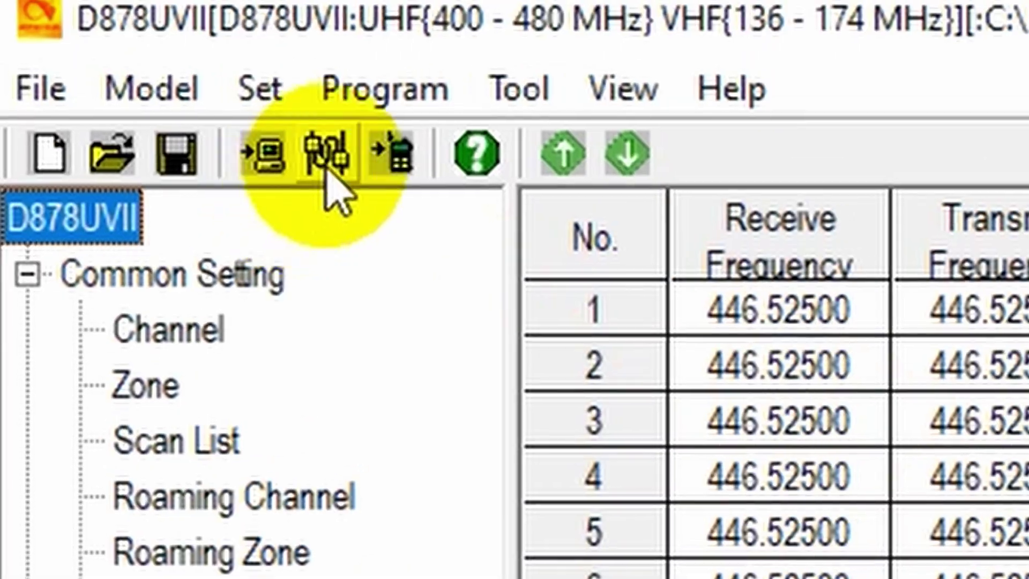
- Set the communication port to COM3 and try to write only Other Data from the opened codeplug to the radio
click(92, 44)
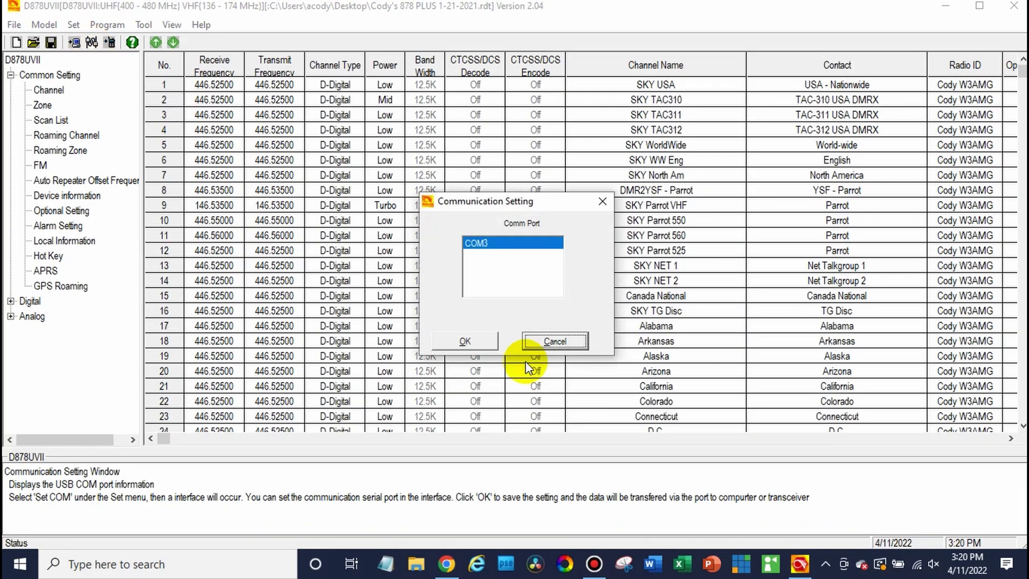
click(474, 343)
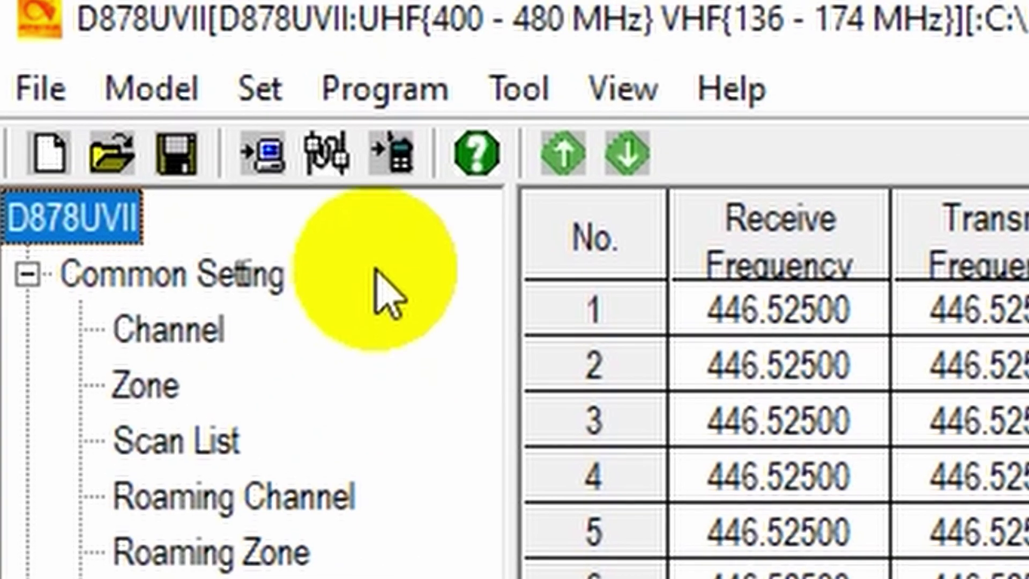
click(388, 160)
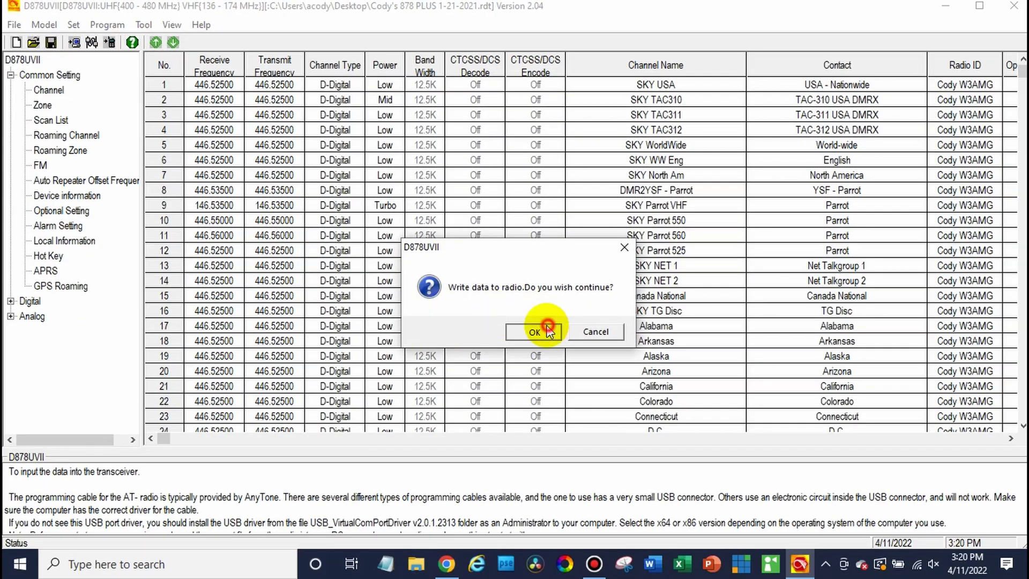
click(548, 328)
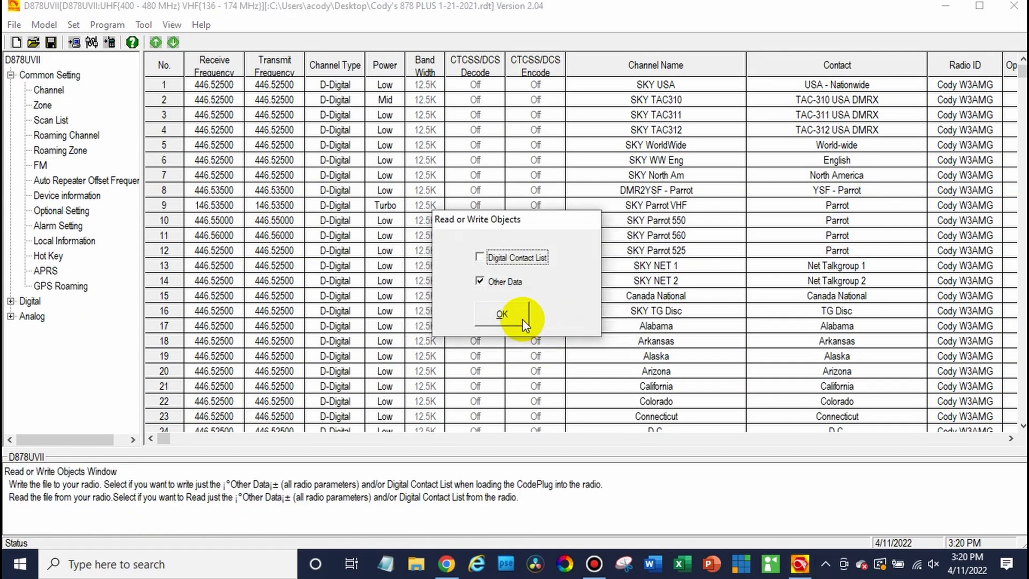
click(502, 316)
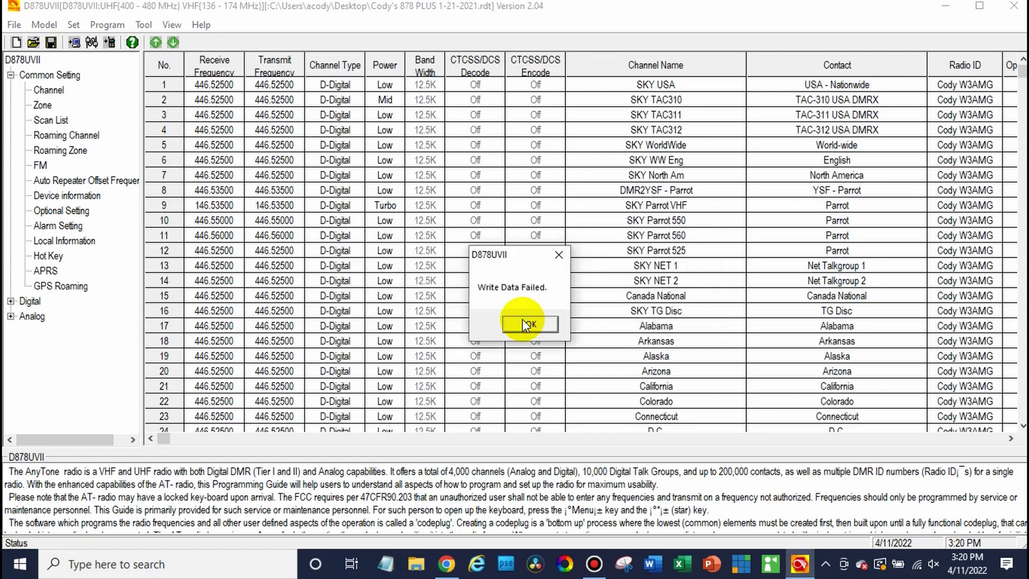
click(523, 324)
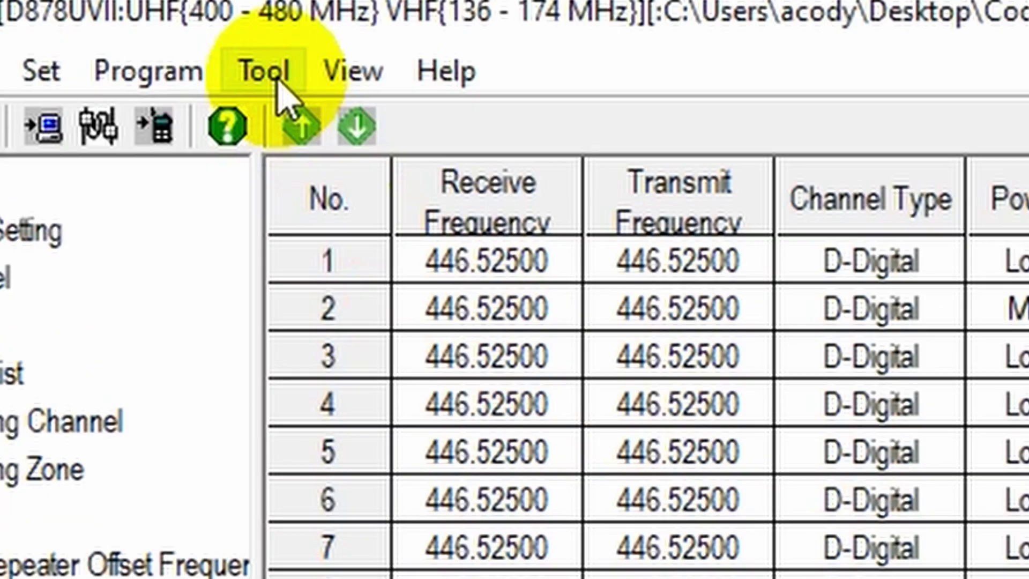
- Export the codeplug's channel list to the desktop as a CSV file named Export 4-11-2022
click(143, 25)
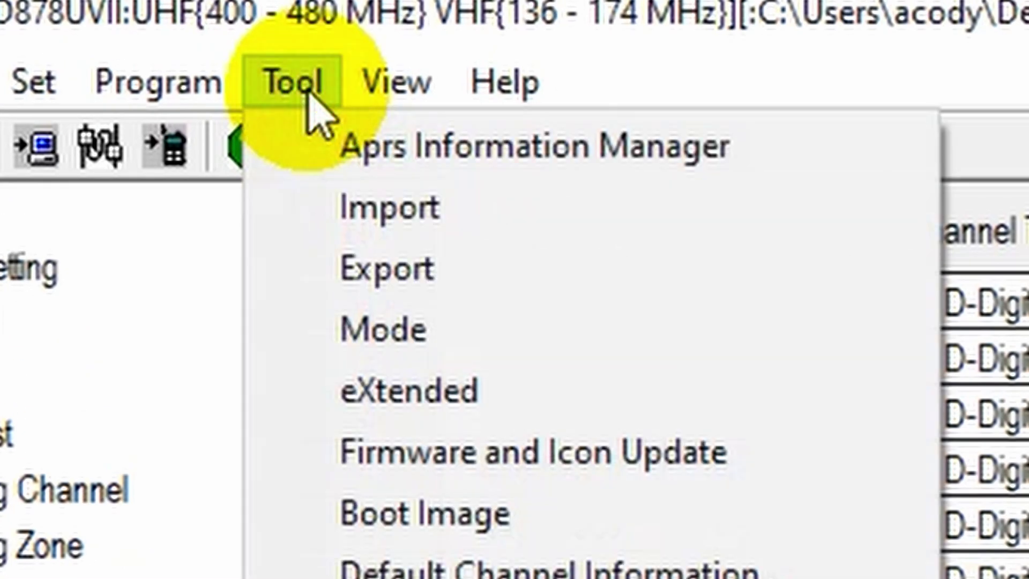
click(427, 267)
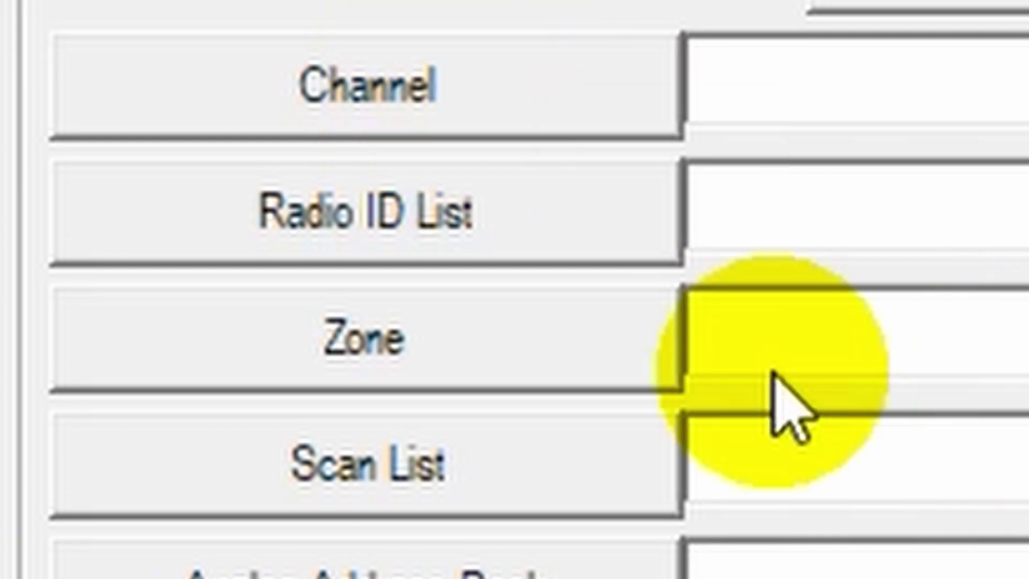
click(403, 98)
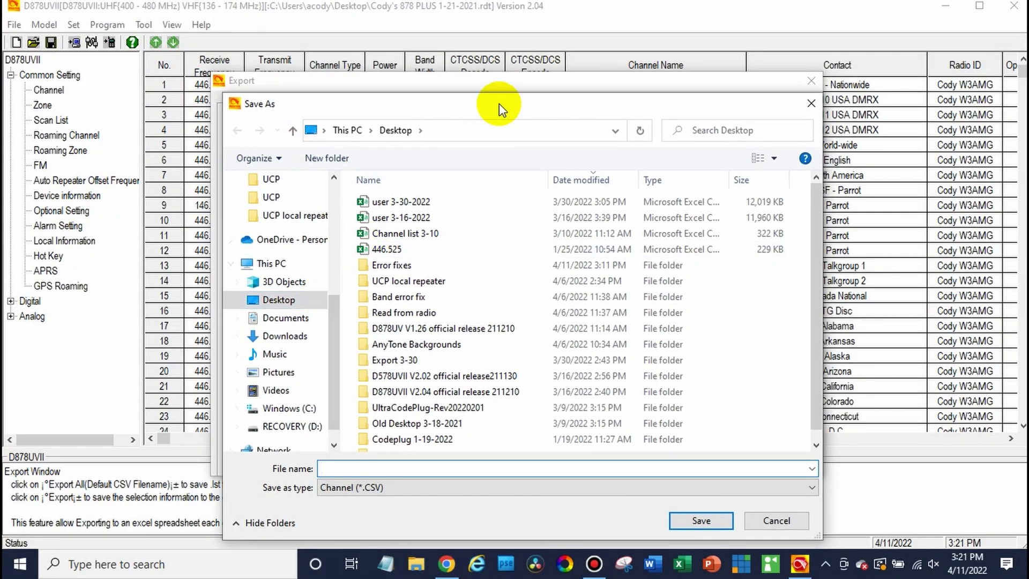
drag(499, 104, 656, 131)
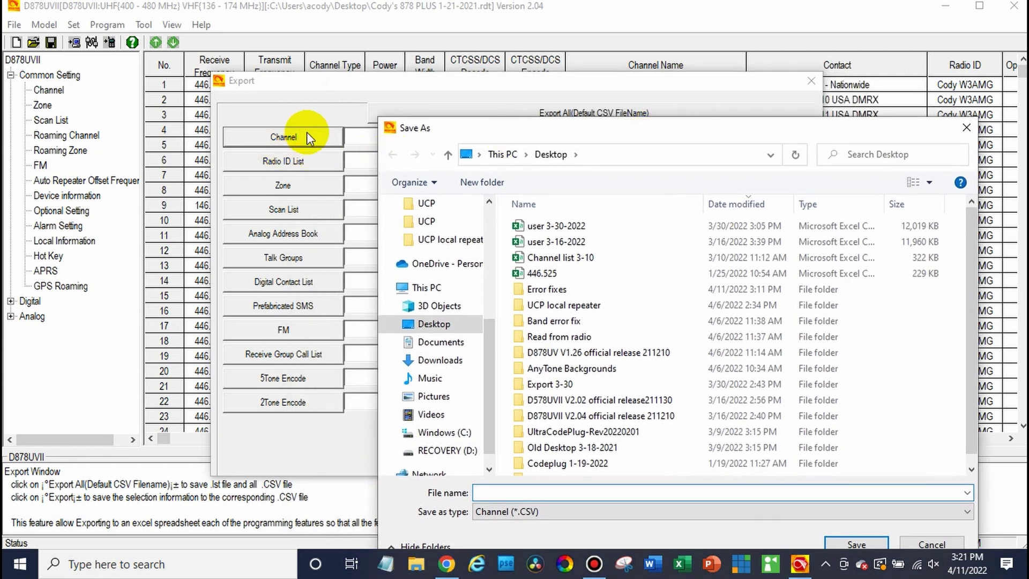
drag(596, 127, 464, 73)
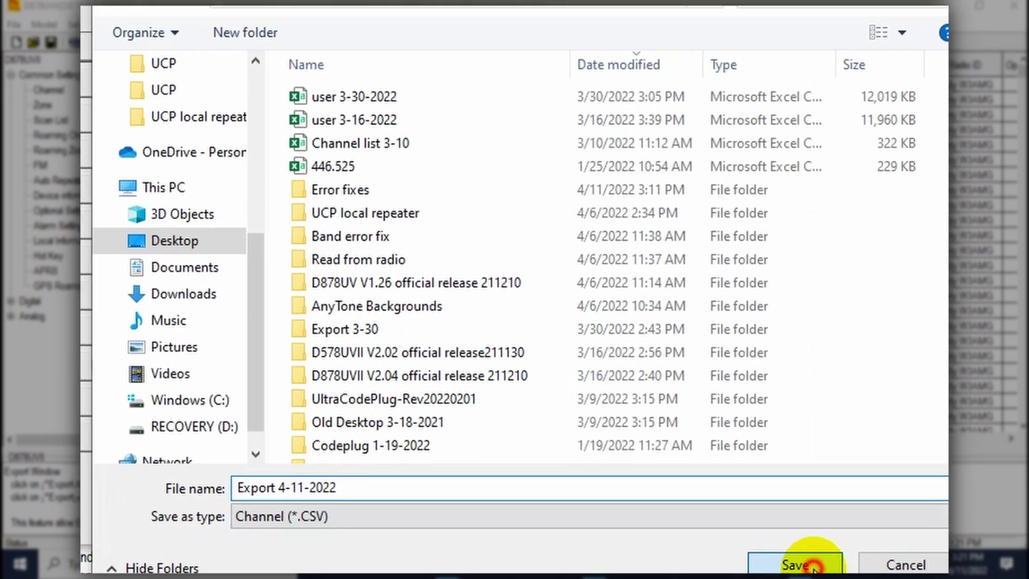
click(808, 555)
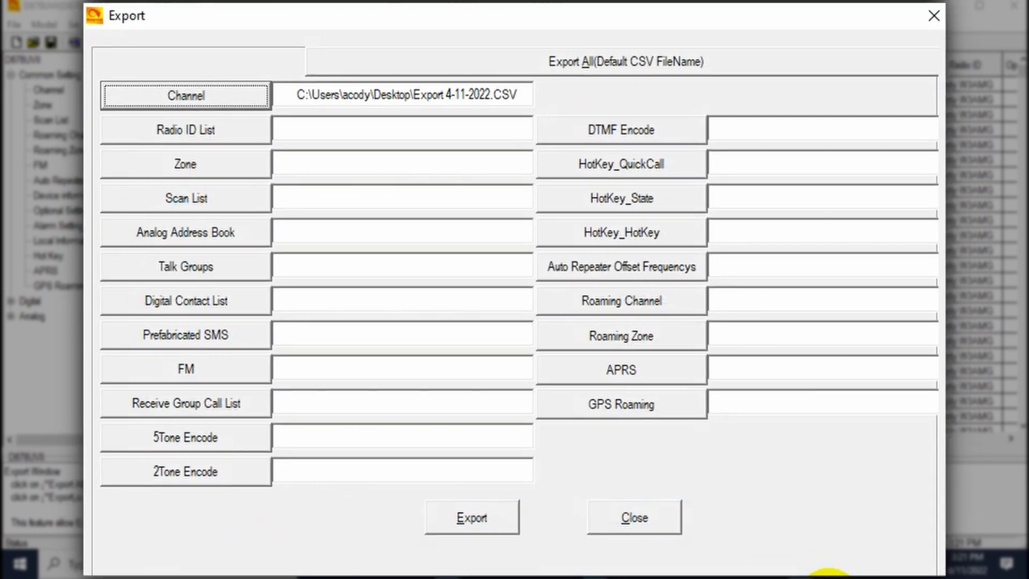
click(494, 524)
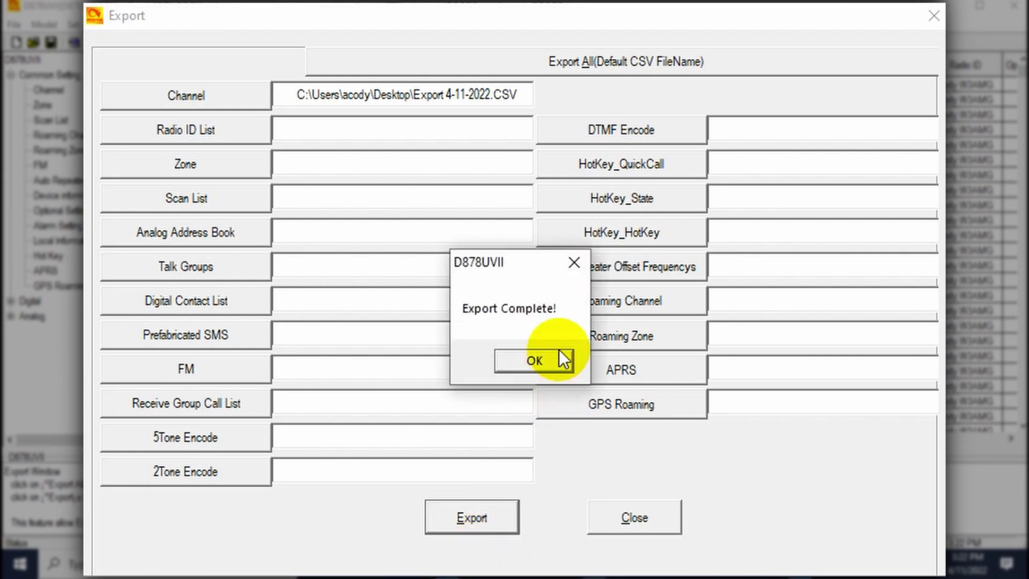
click(560, 357)
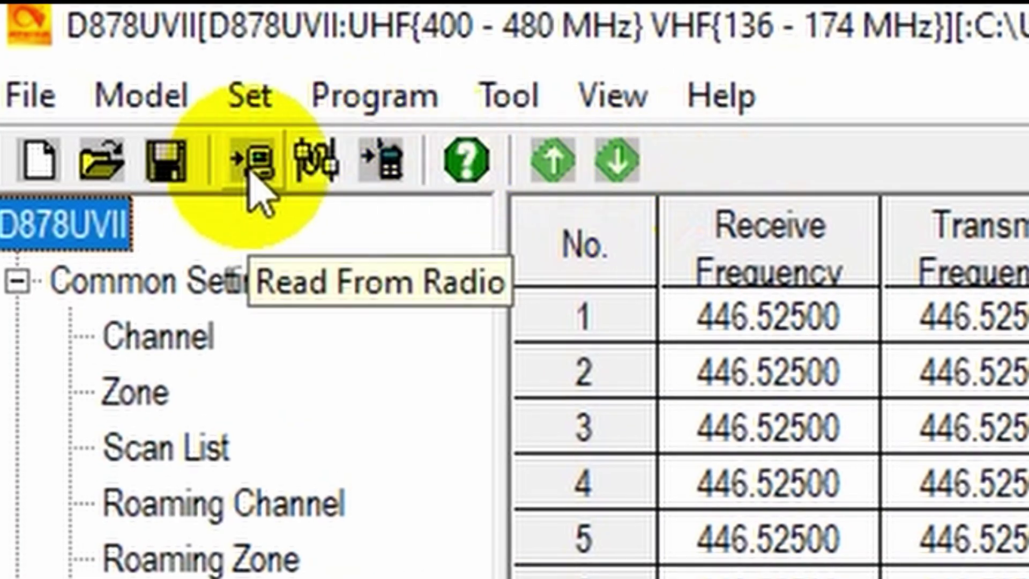
- Read only Other Data from the radio, discarding the changes to the current codeplug
click(251, 171)
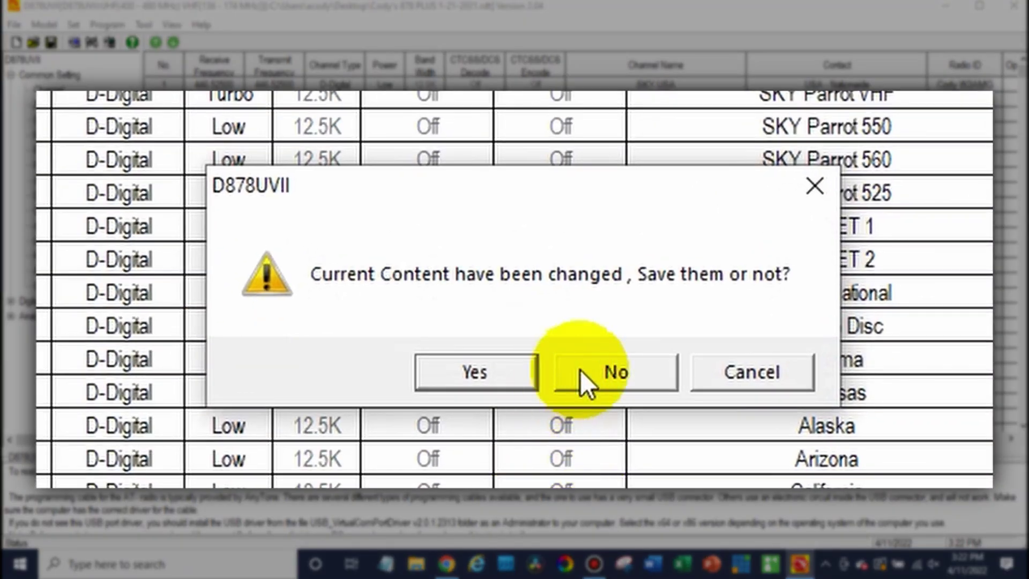
click(592, 376)
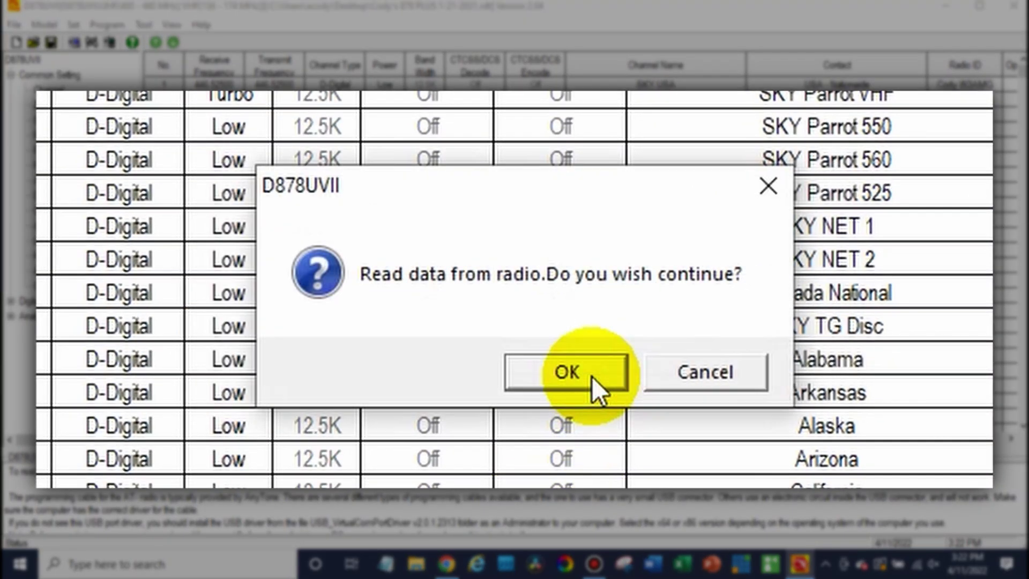
click(591, 377)
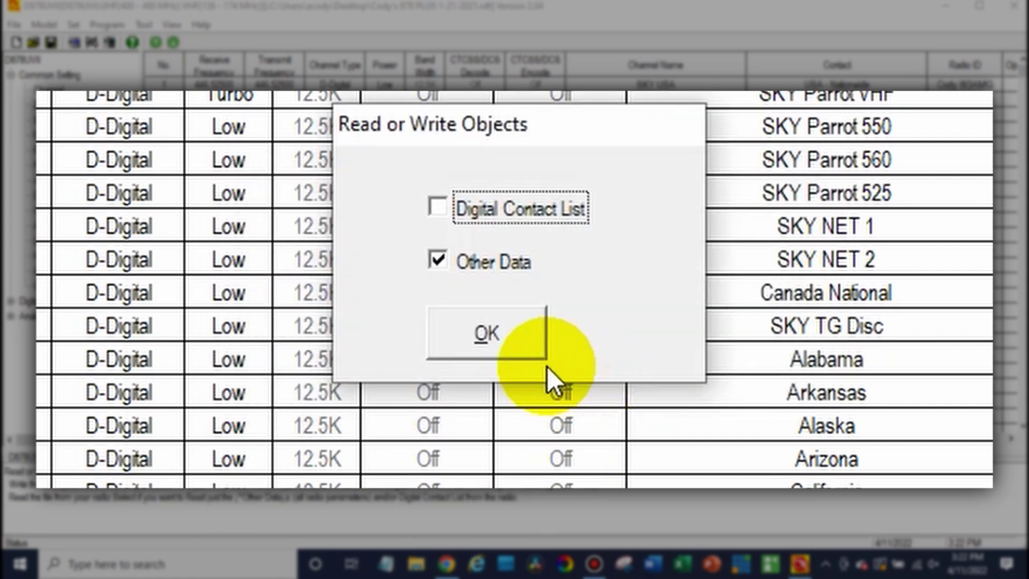
click(524, 351)
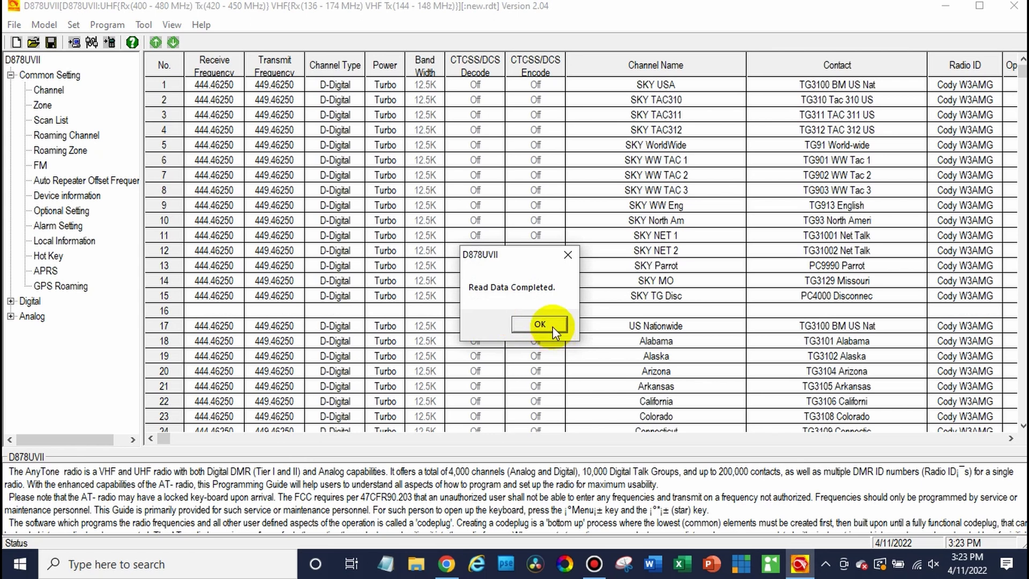
click(542, 322)
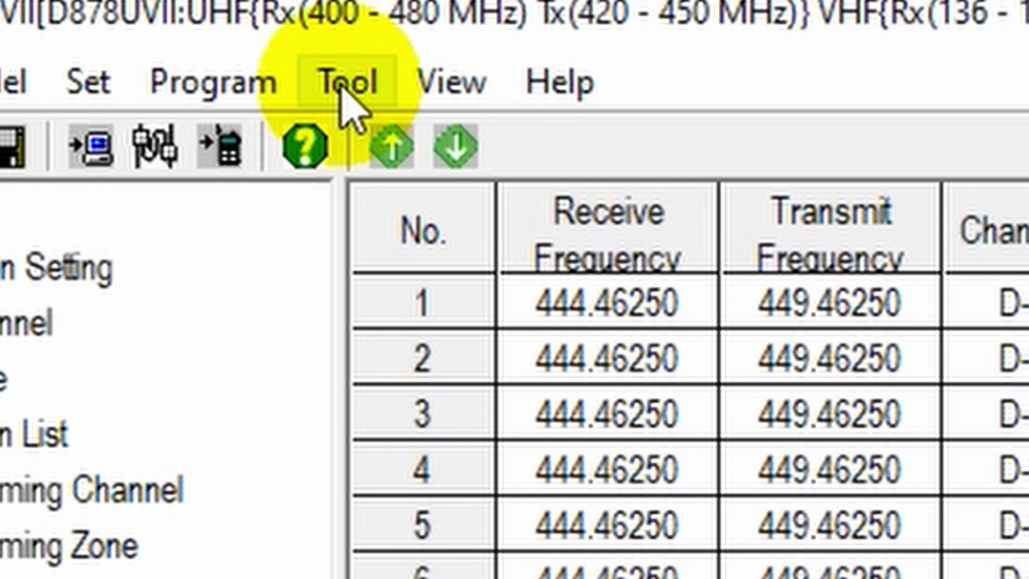
- Import the channel list from Export 4-11-2022.CSV on the desktop into the codeplug read from the radio
click(348, 97)
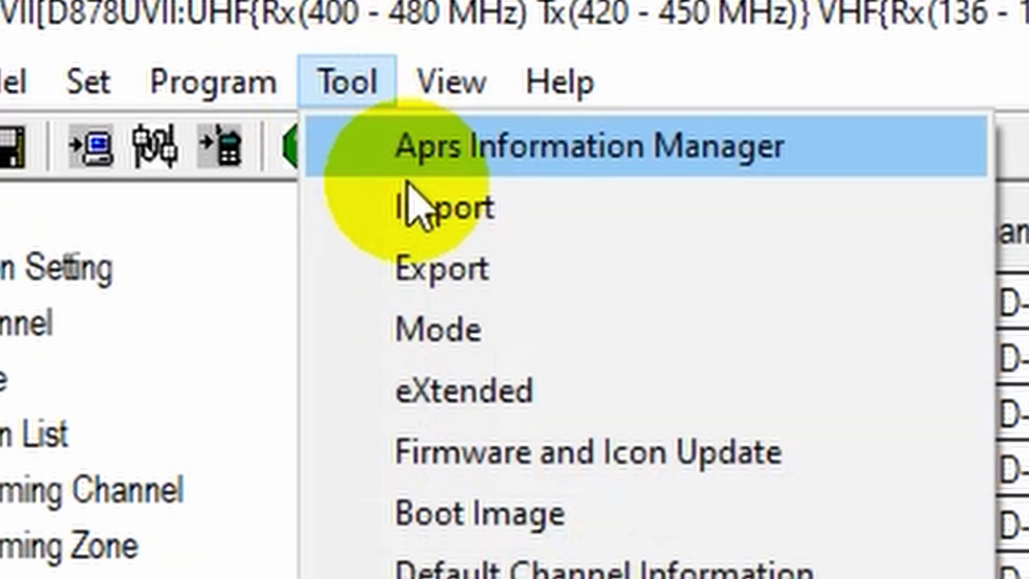
click(425, 220)
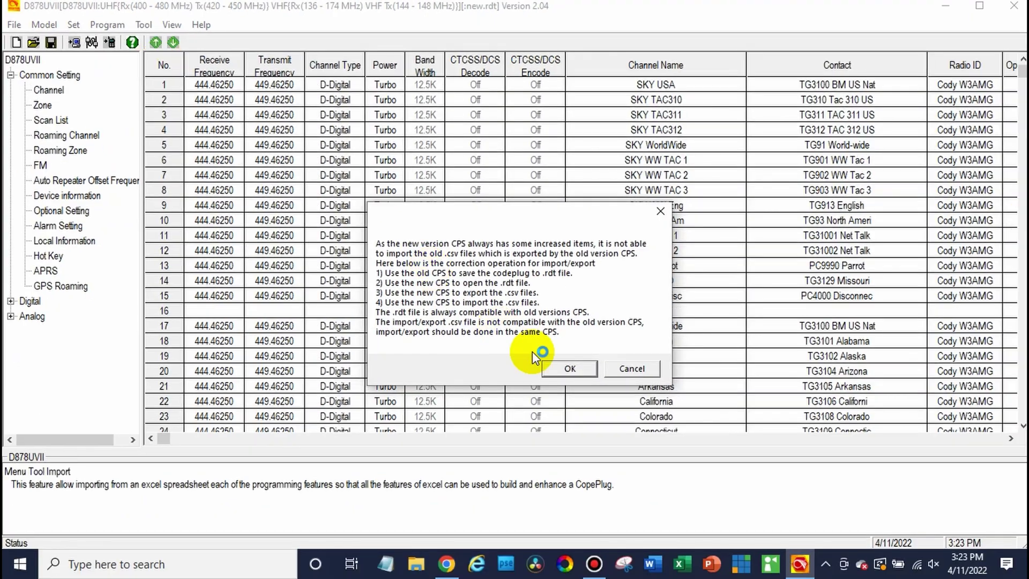
click(574, 368)
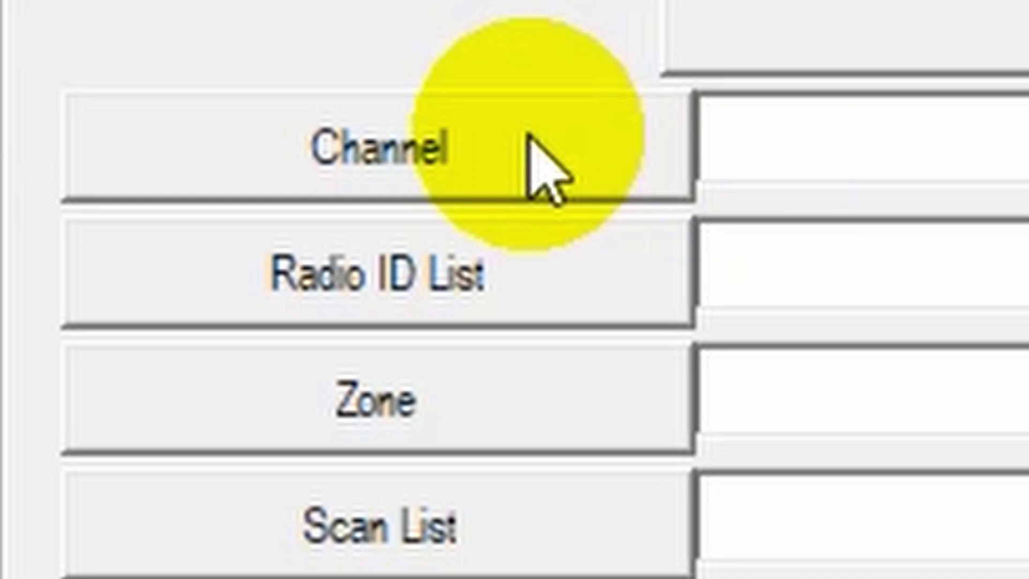
click(528, 138)
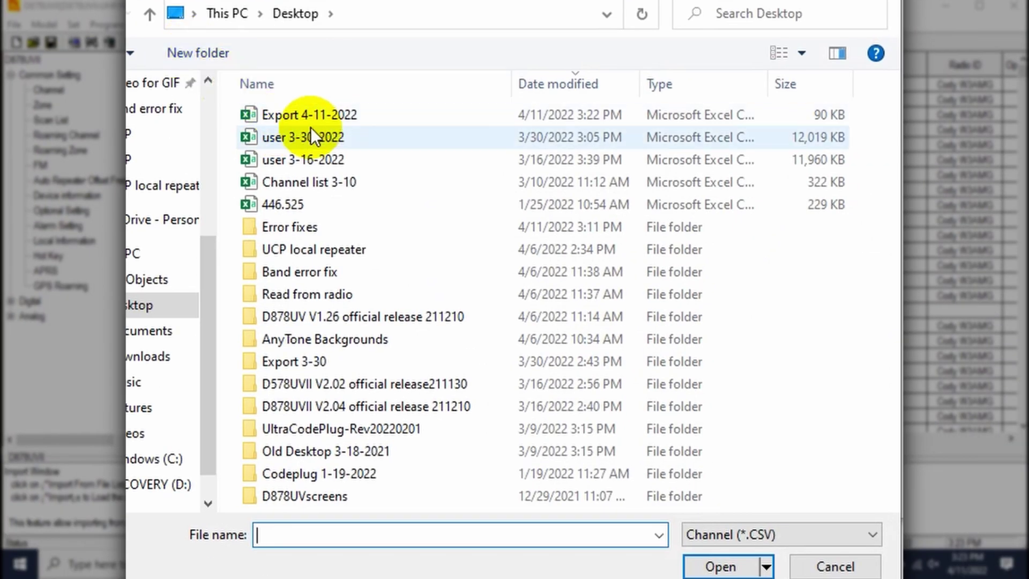
click(343, 114)
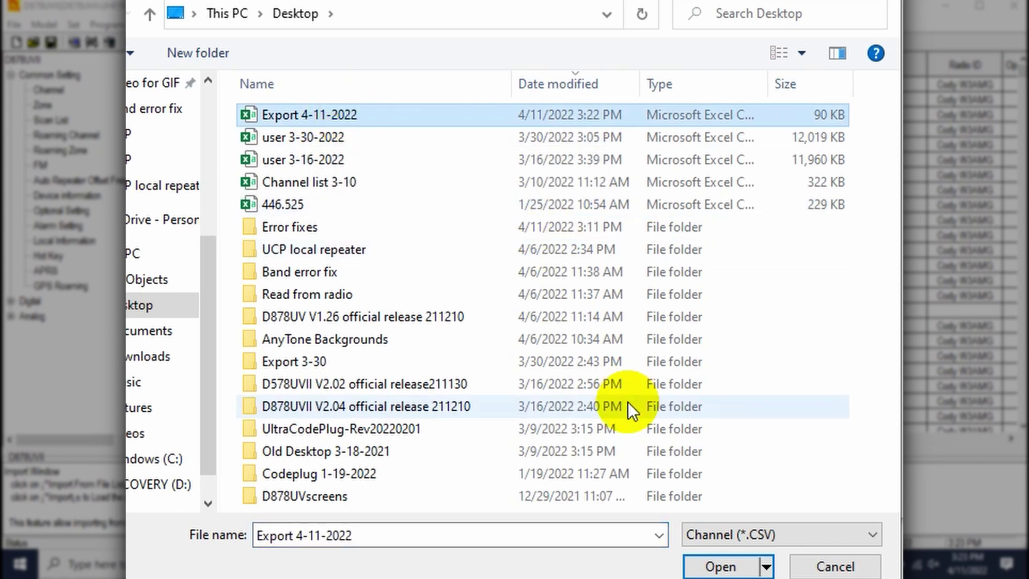
click(723, 562)
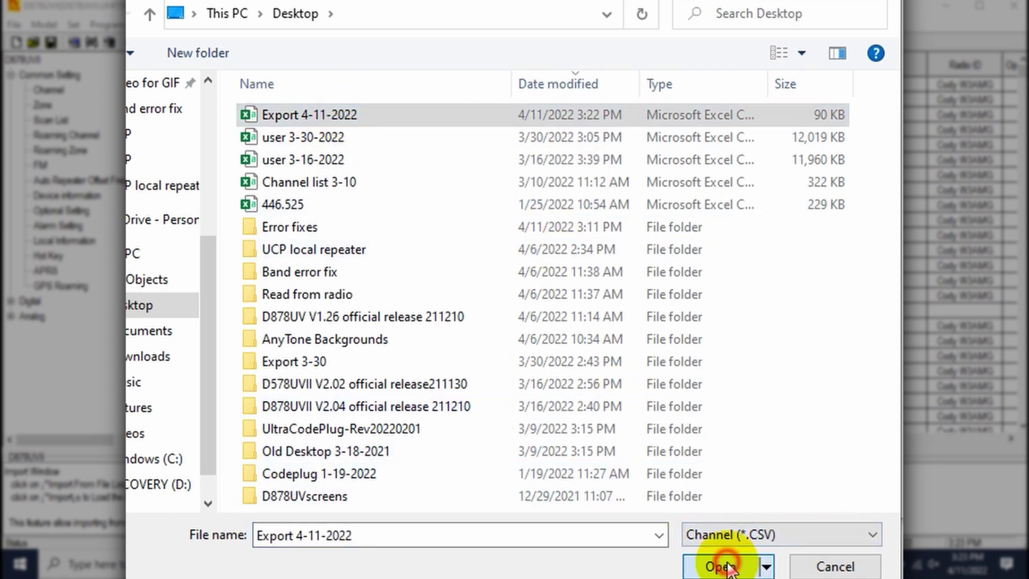
click(482, 545)
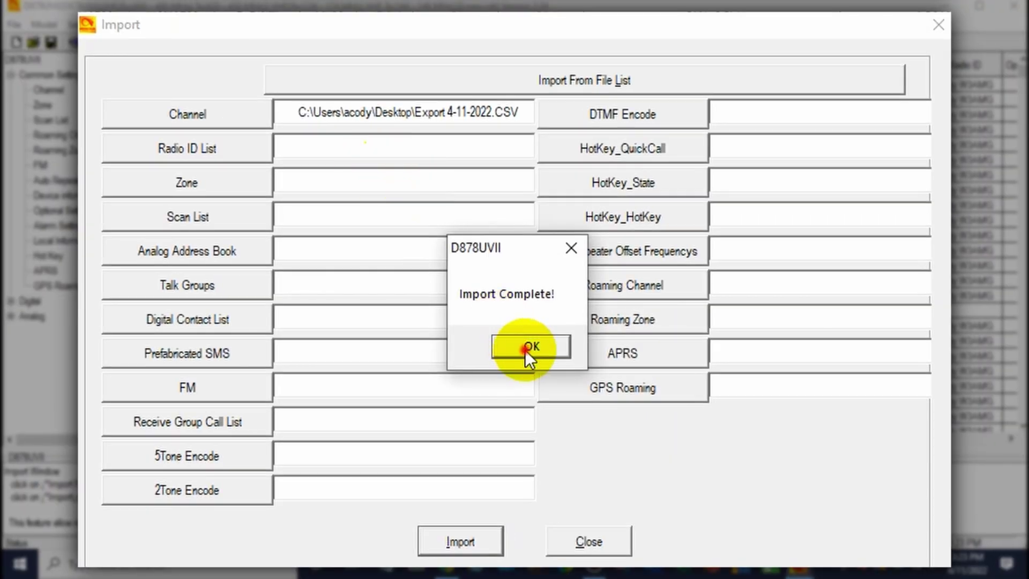
click(528, 348)
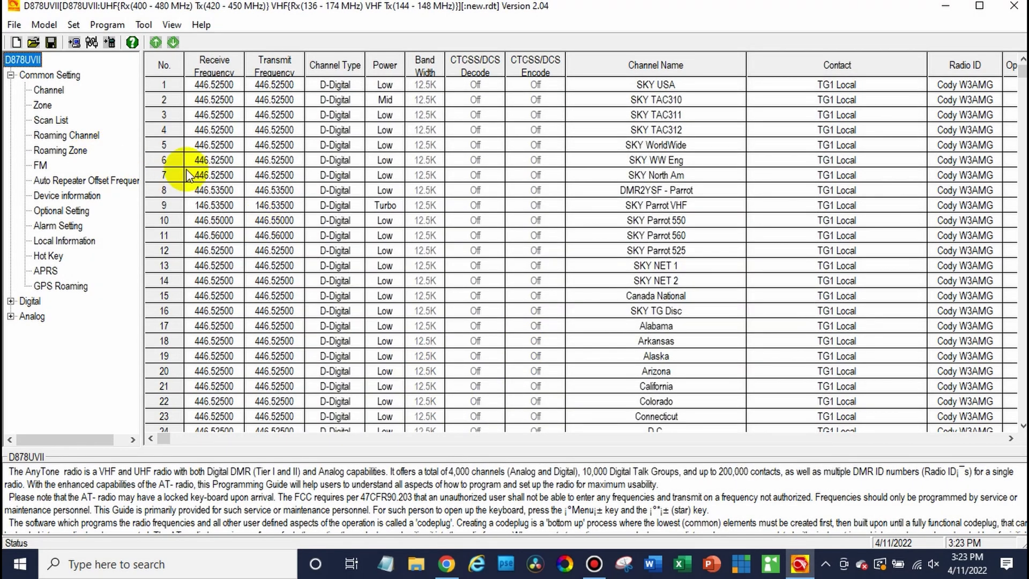
- Set the communication port to COM3 and start writing the codeplug with the imported channels to the radio
click(97, 45)
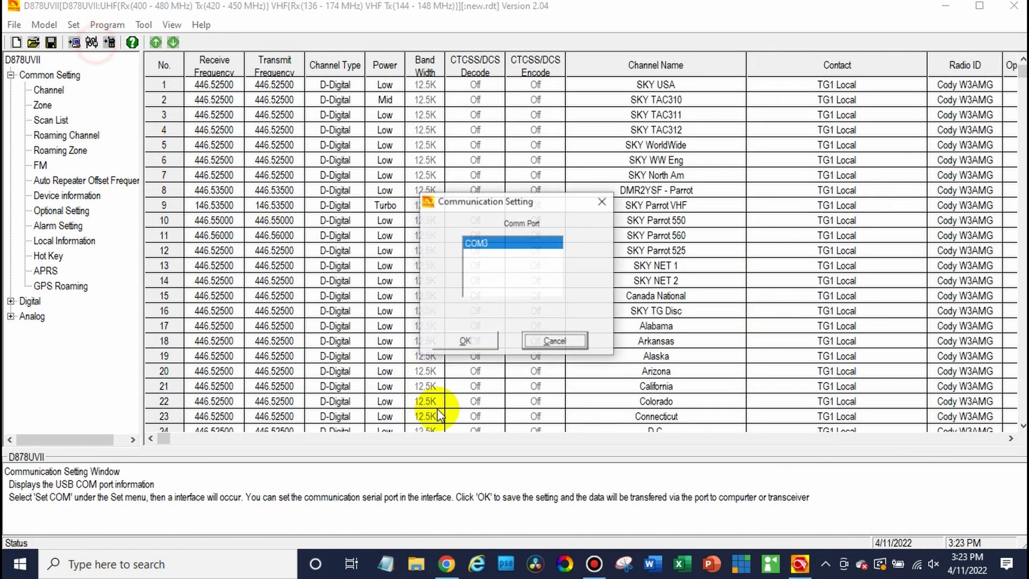
click(466, 343)
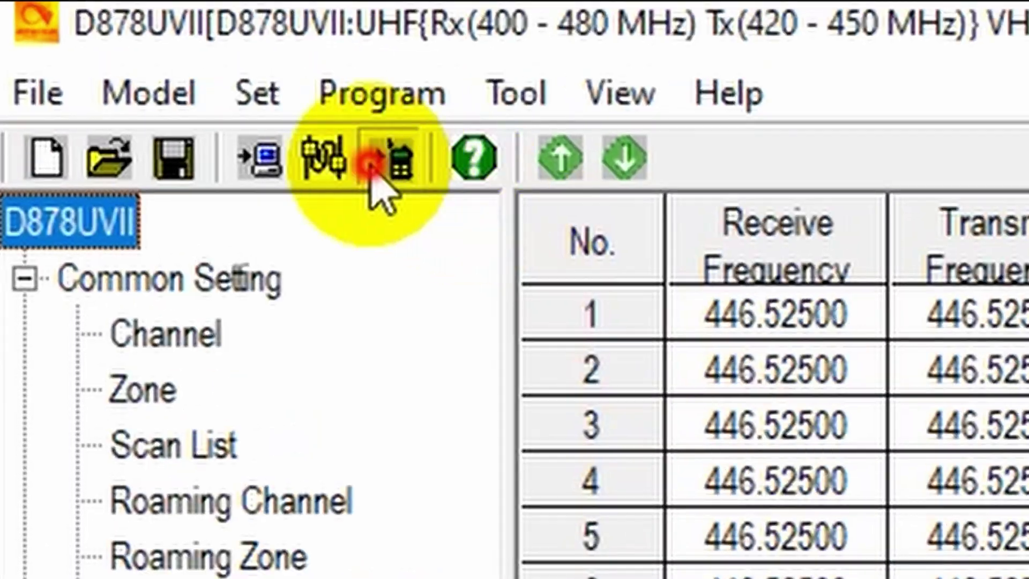
click(369, 170)
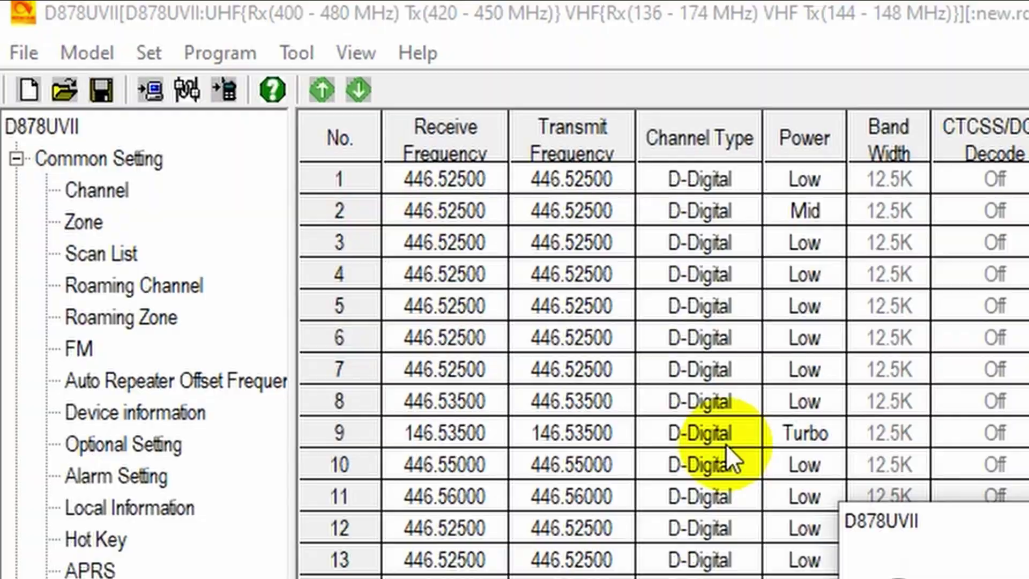